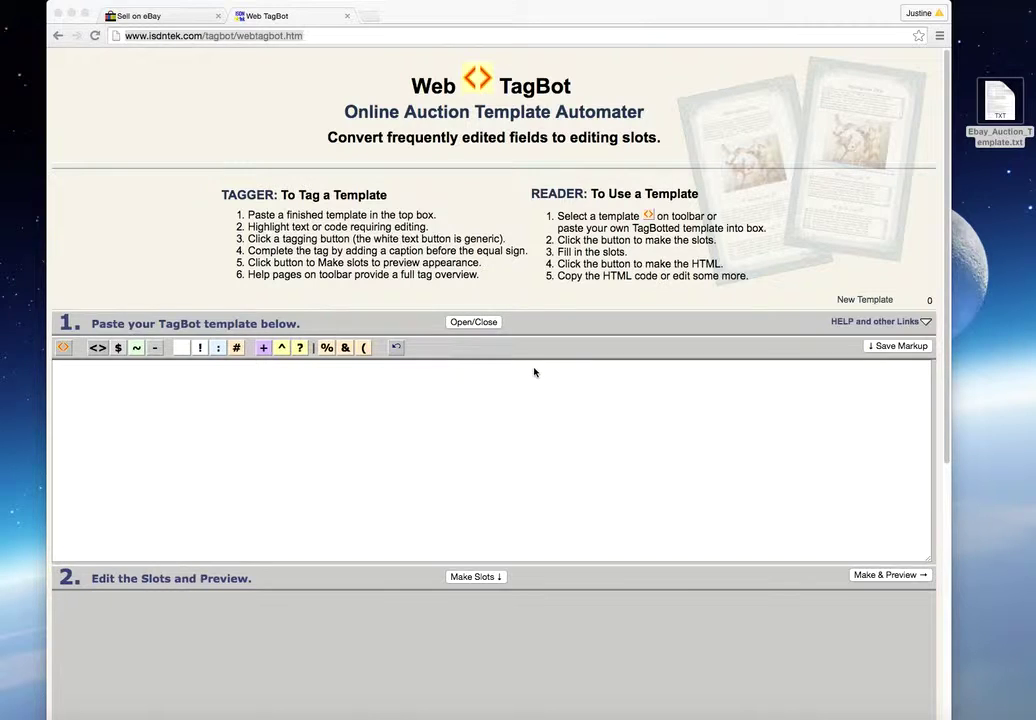
Step: Open Ebay_Auction_Template.txt, copy its full template text, and return to Chrome
double_click(1001, 116)
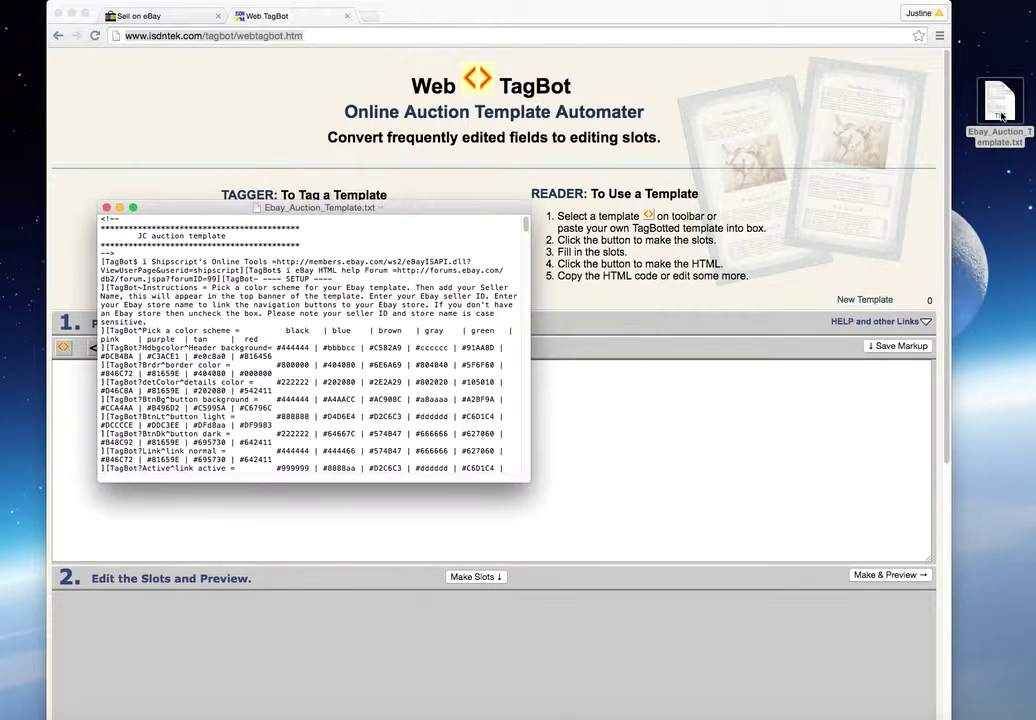
left_click_drag(383, 214, 660, 258)
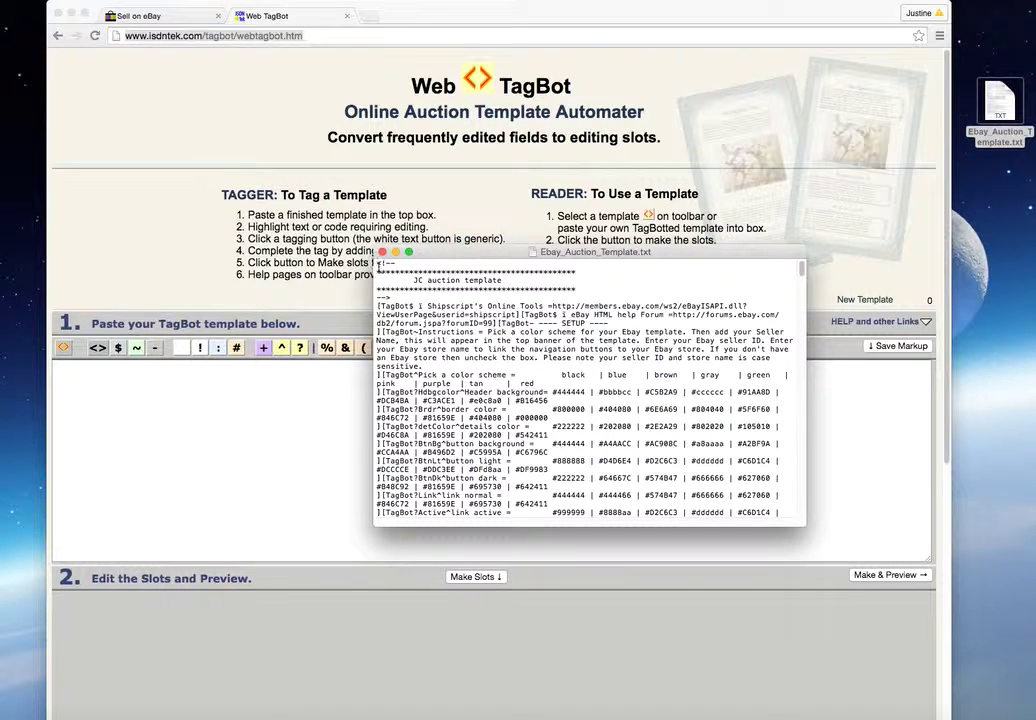
right_click(380, 266)
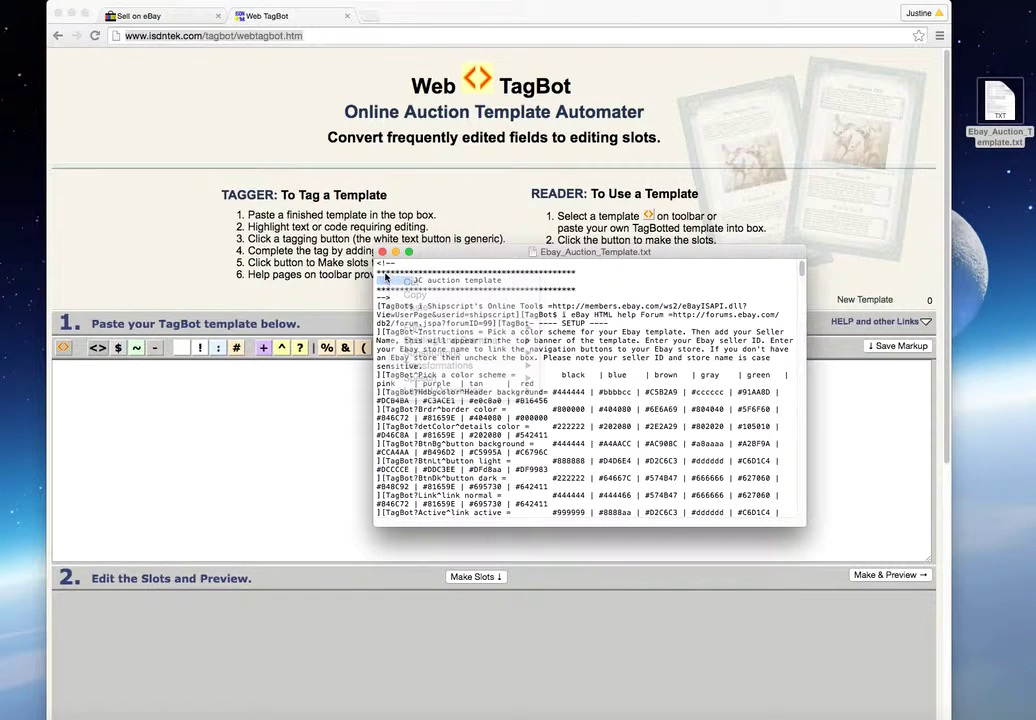
left_click_drag(413, 280, 786, 673)
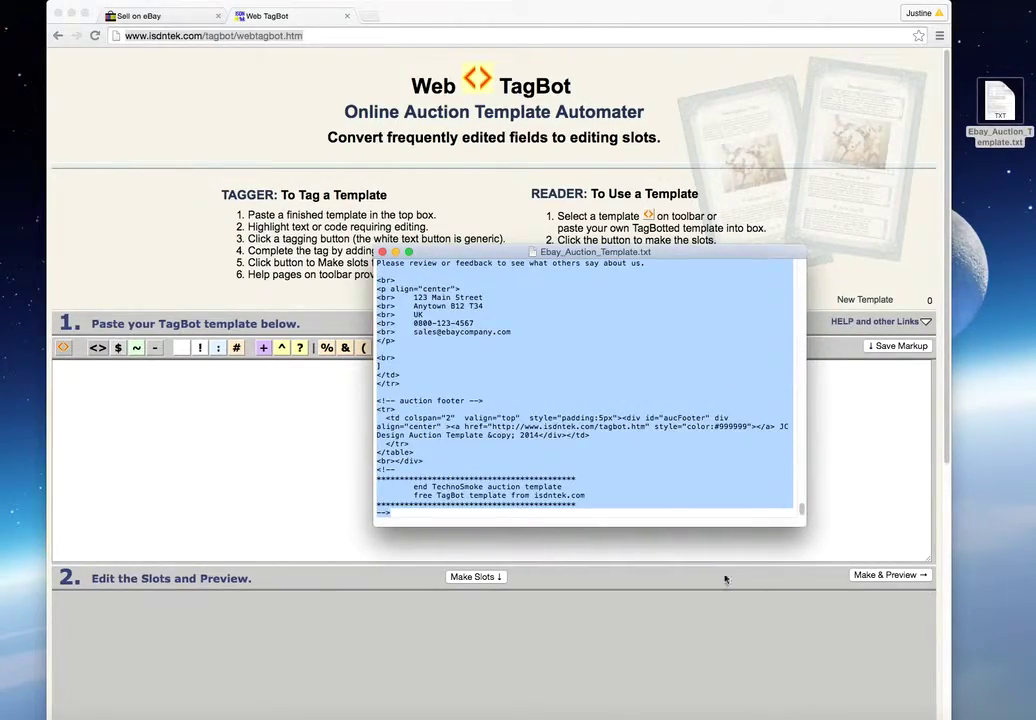
right_click(585, 413)
left_click(610, 464)
left_click(335, 421)
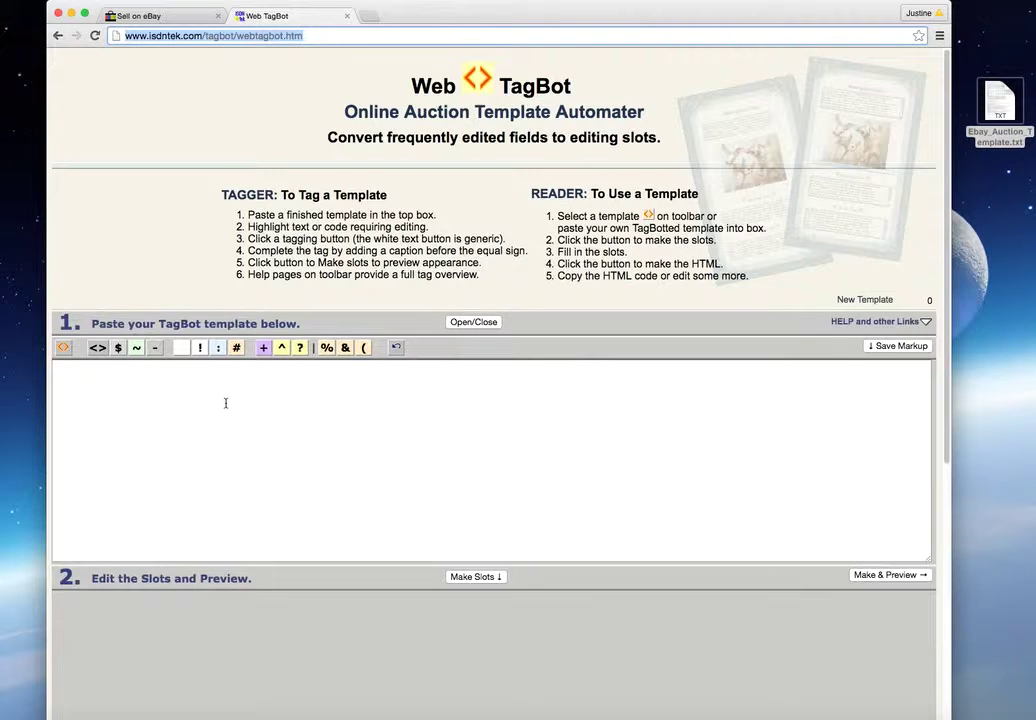
Step: Paste the copied auction template code into Web TagBot's section 1 box
right_click(128, 381)
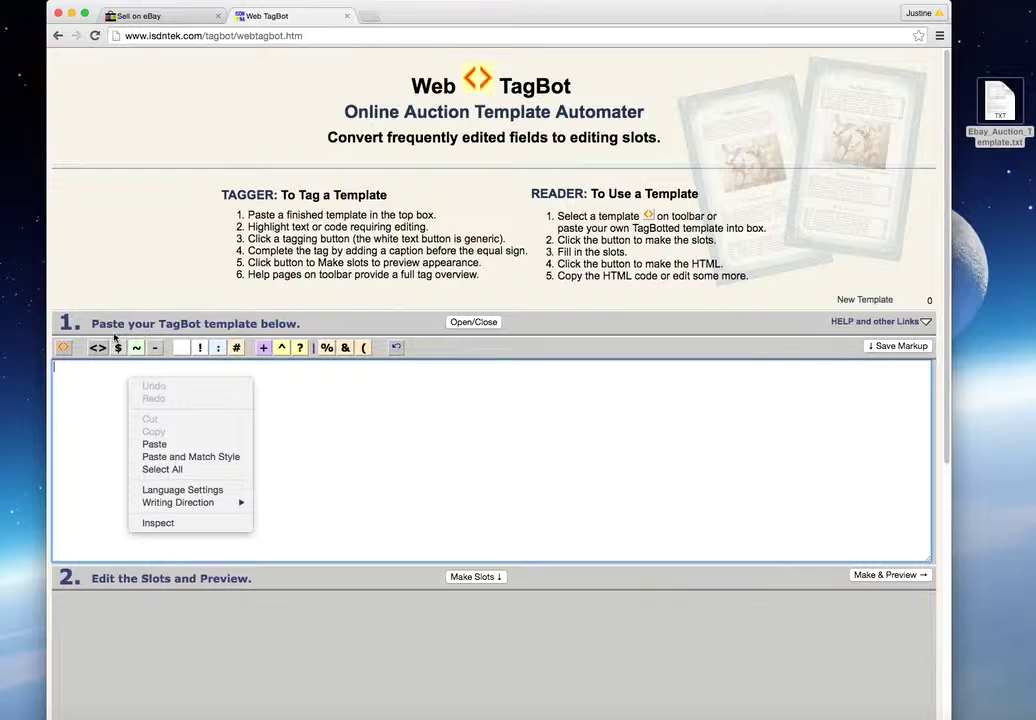
left_click(166, 444)
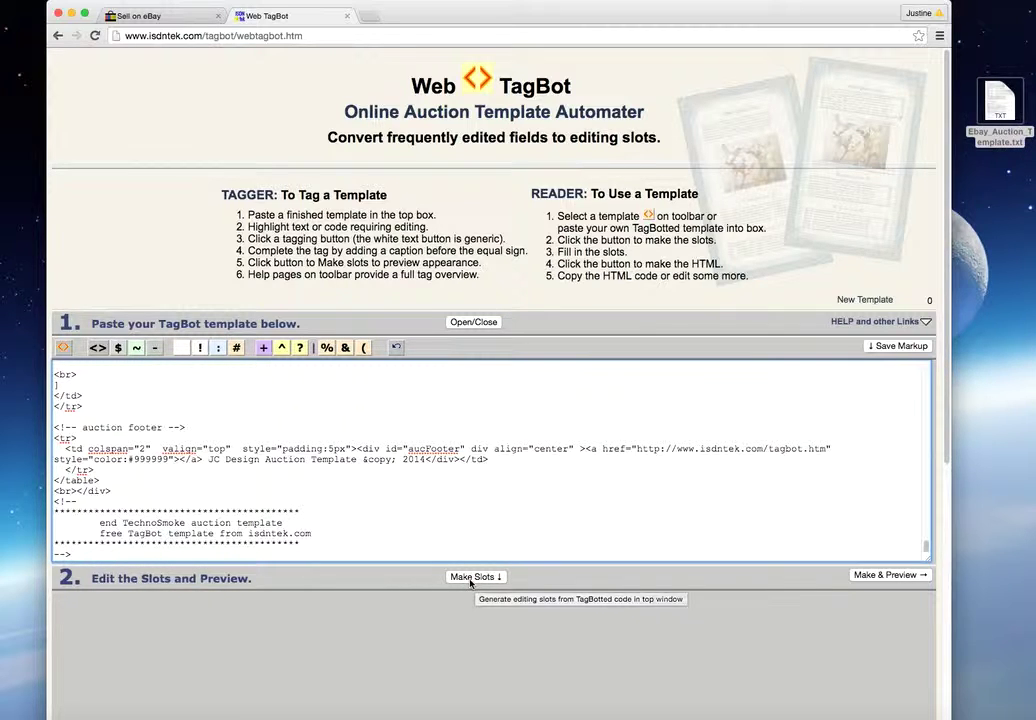
Step: Make slots from the pasted template to reveal its editable Setup fields
left_click(472, 580)
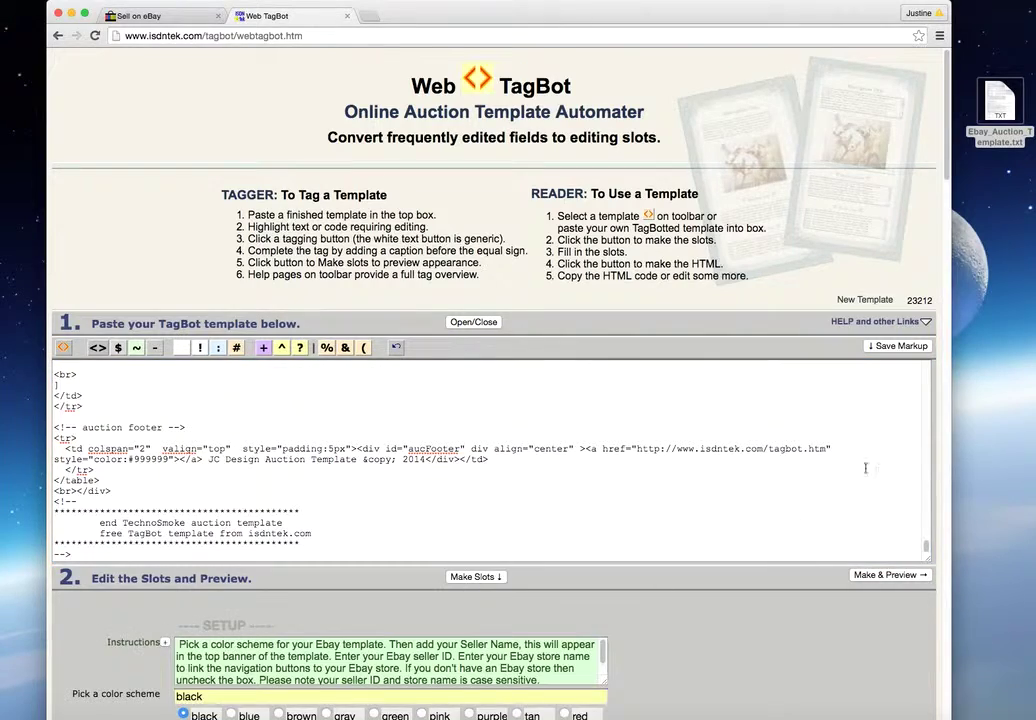
scroll(850, 400, "down", 5)
scroll(824, 406, "down", 2)
scroll(815, 417, "down", 1)
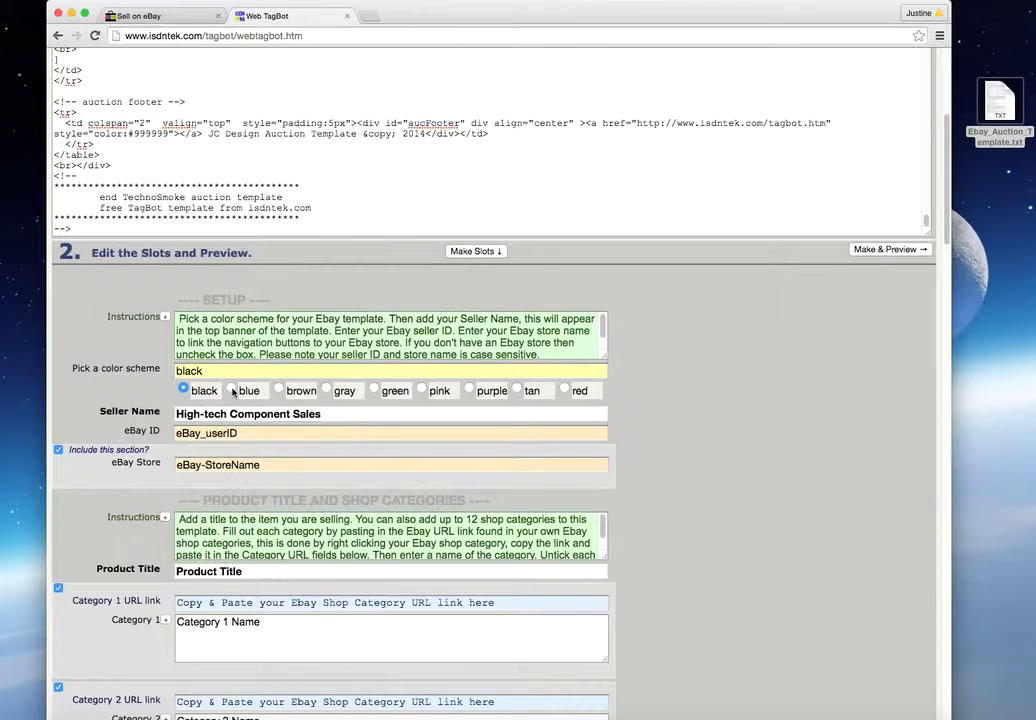
Step: Pick the blue colour scheme, then scroll down to the product photo slots
left_click(232, 391)
scroll(259, 432, "down", 1)
scroll(259, 432, "down", 1)
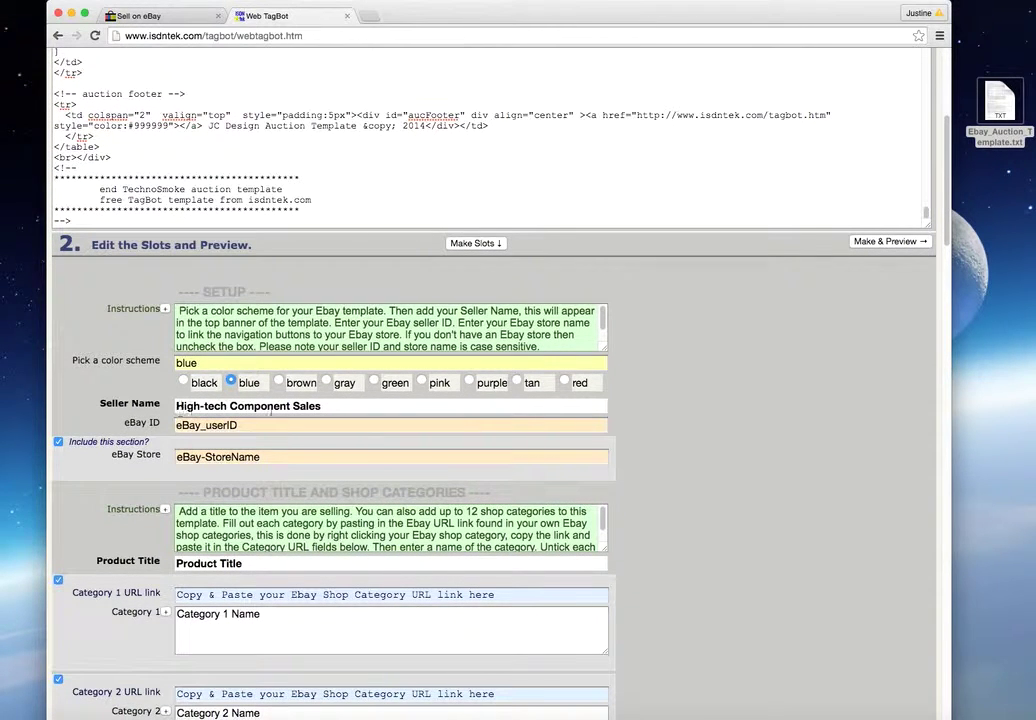
scroll(335, 405, "down", 2)
scroll(344, 410, "down", 3)
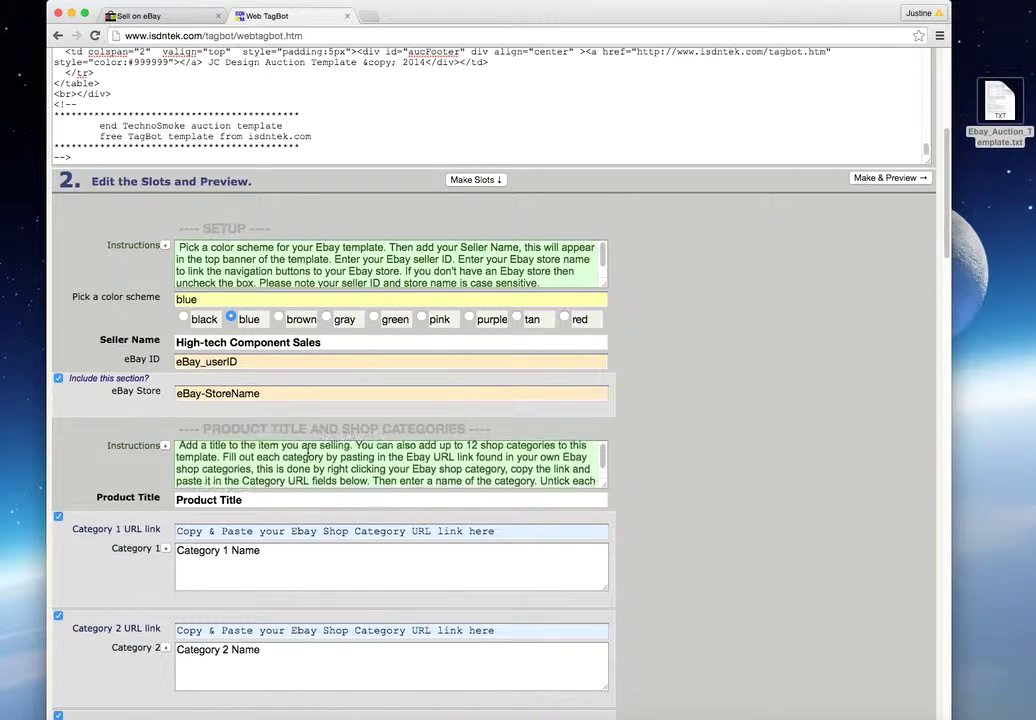
scroll(308, 451, "down", 2)
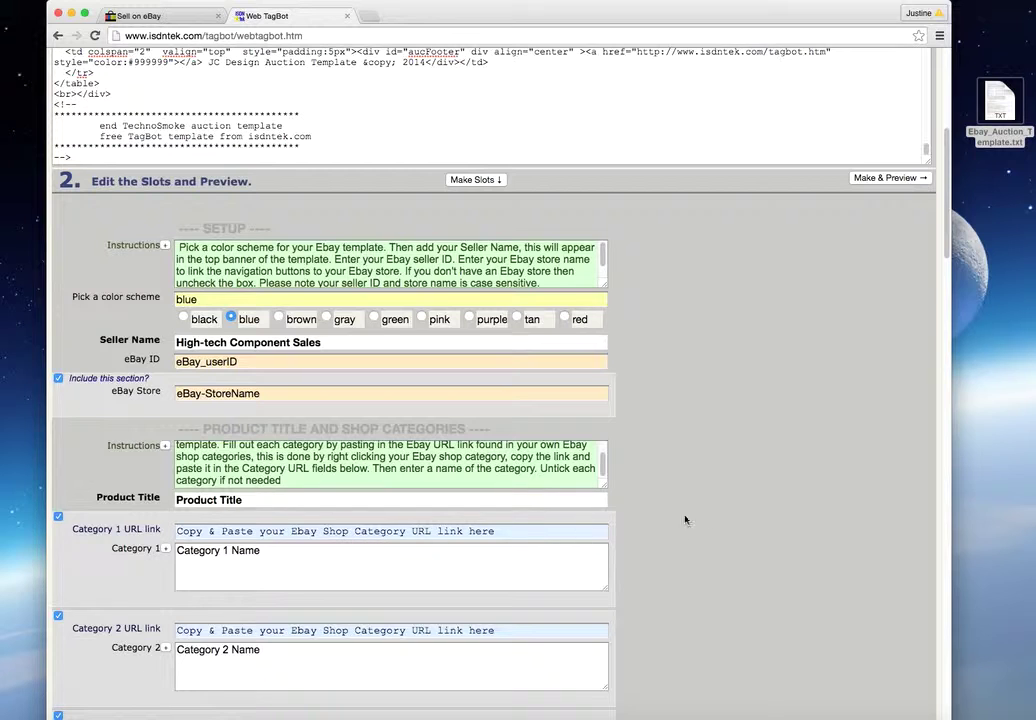
left_click_drag(946, 251, 943, 303)
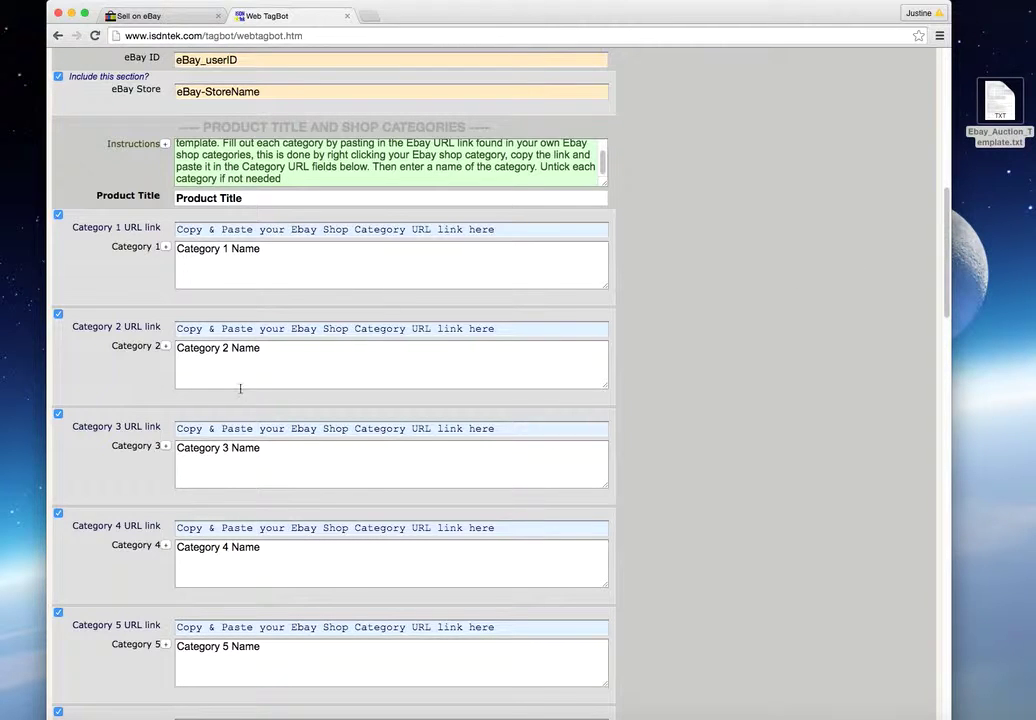
left_click_drag(948, 290, 934, 512)
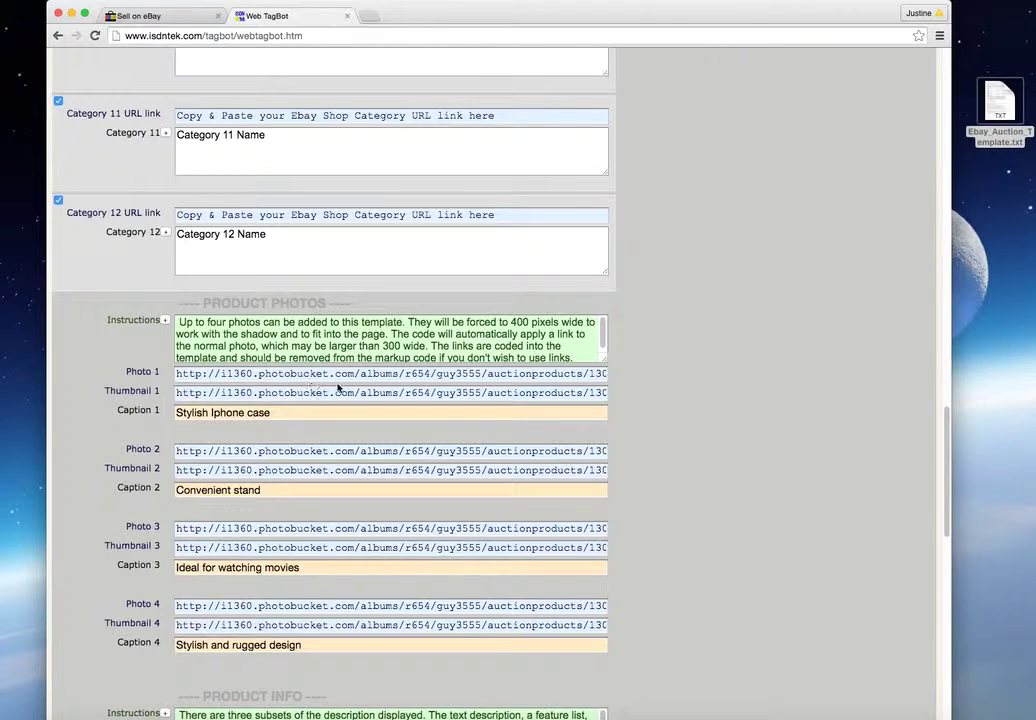
scroll(678, 425, "down", 2)
scroll(678, 425, "down", 8)
scroll(678, 428, "down", 2)
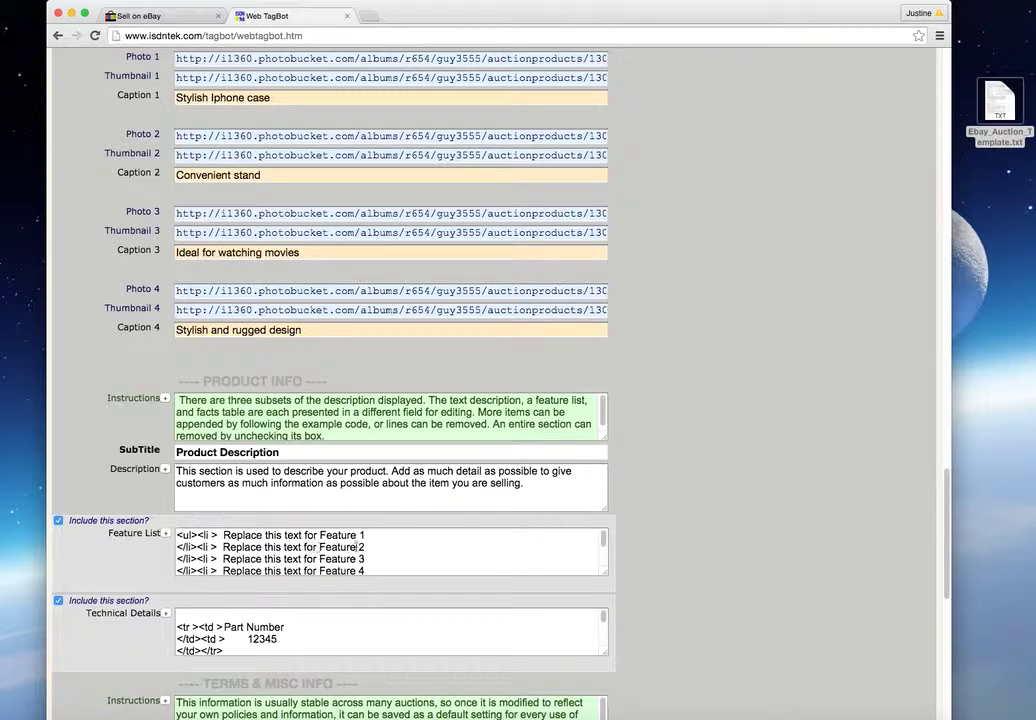
scroll(363, 547, "down", 2)
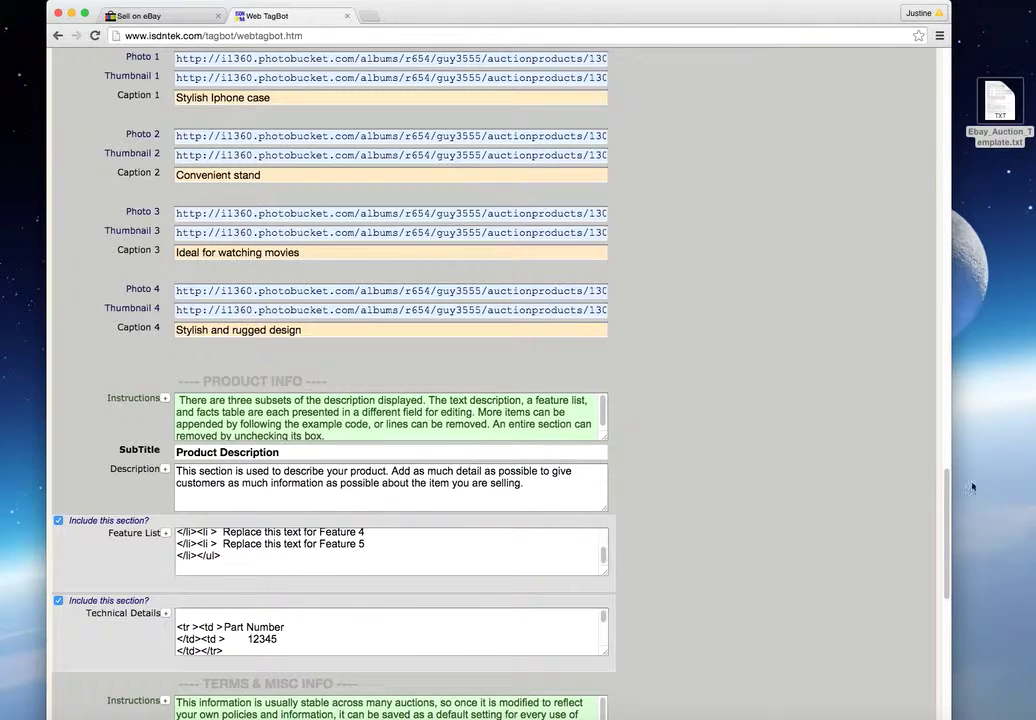
left_click(948, 538)
left_click_drag(948, 538, 927, 611)
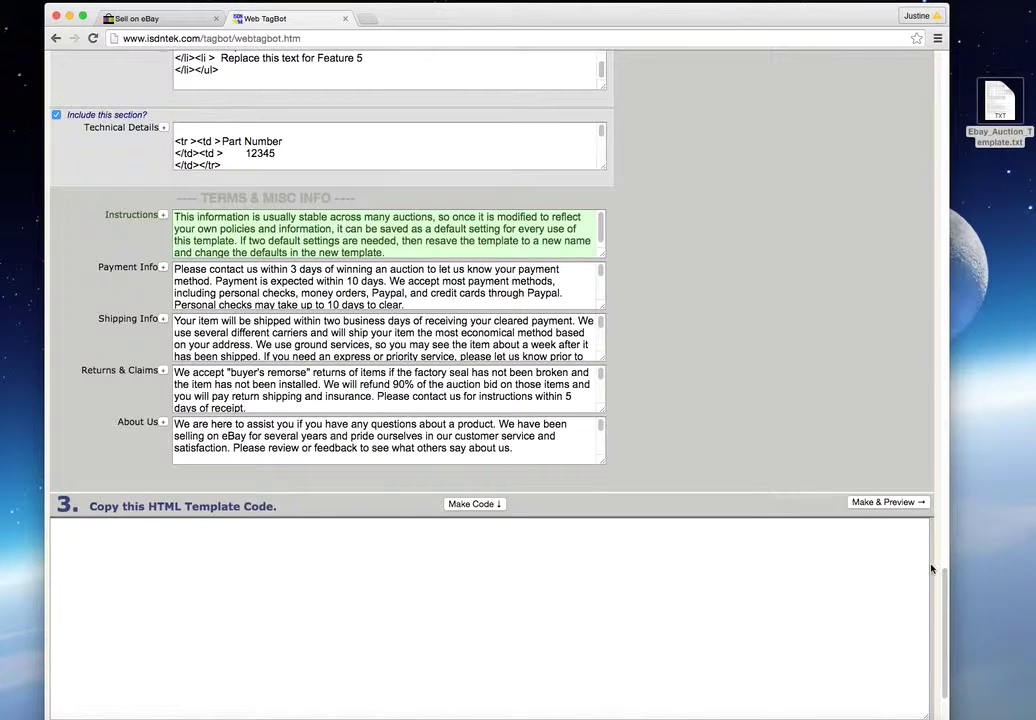
Step: Make Code from the slots, then select and copy all the generated HTML
left_click_drag(945, 590, 942, 601)
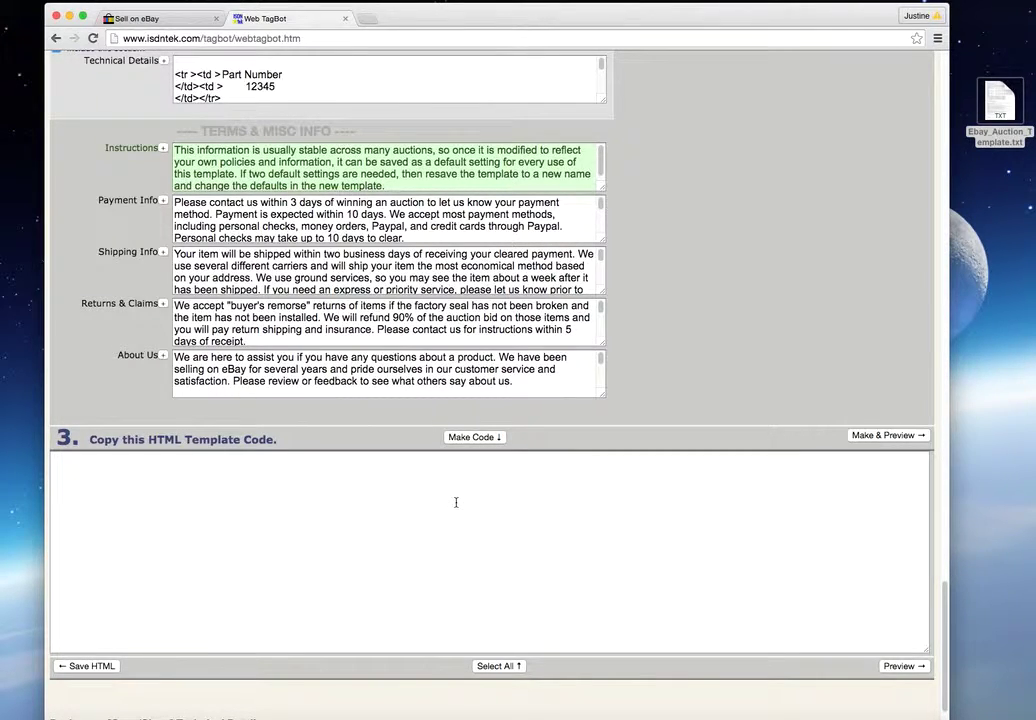
left_click(473, 438)
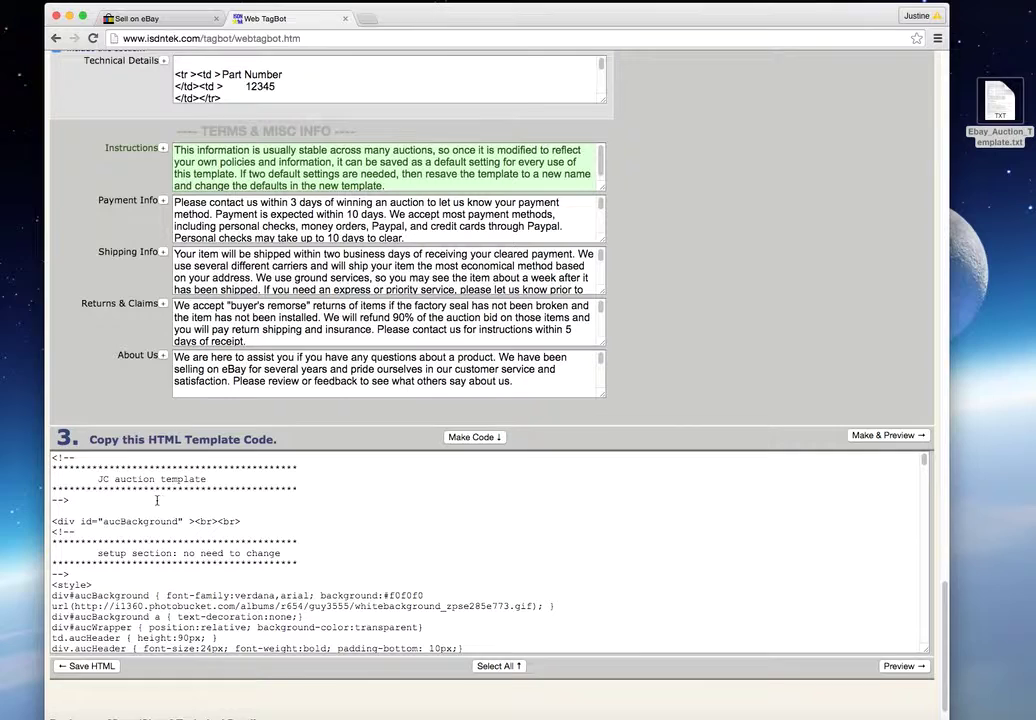
left_click(496, 666)
right_click(212, 570)
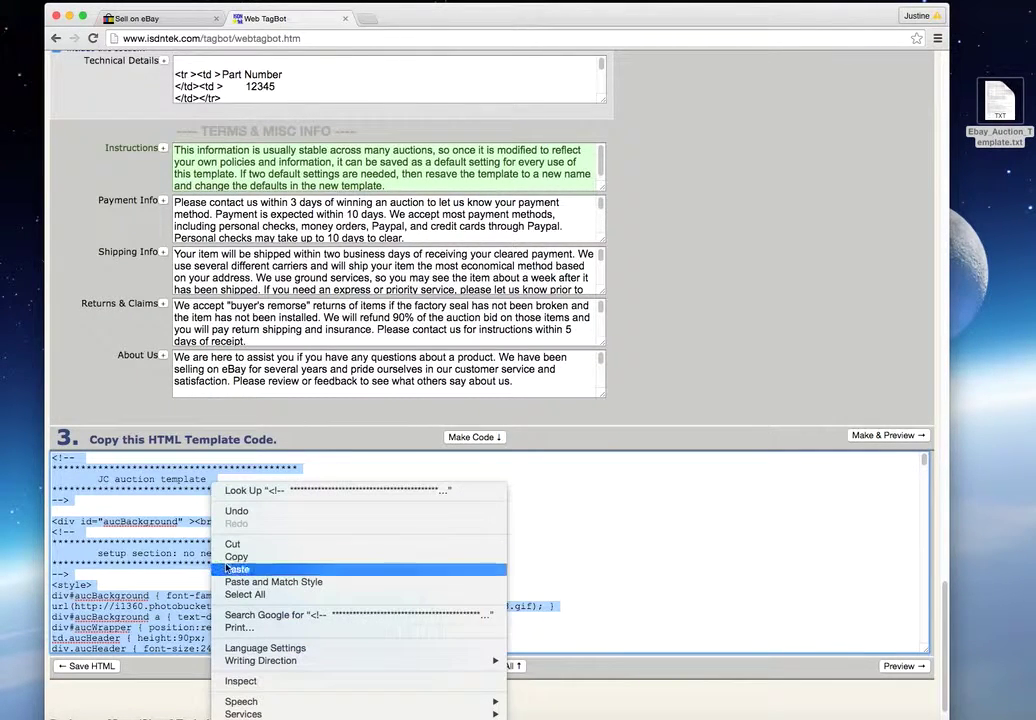
left_click(249, 563)
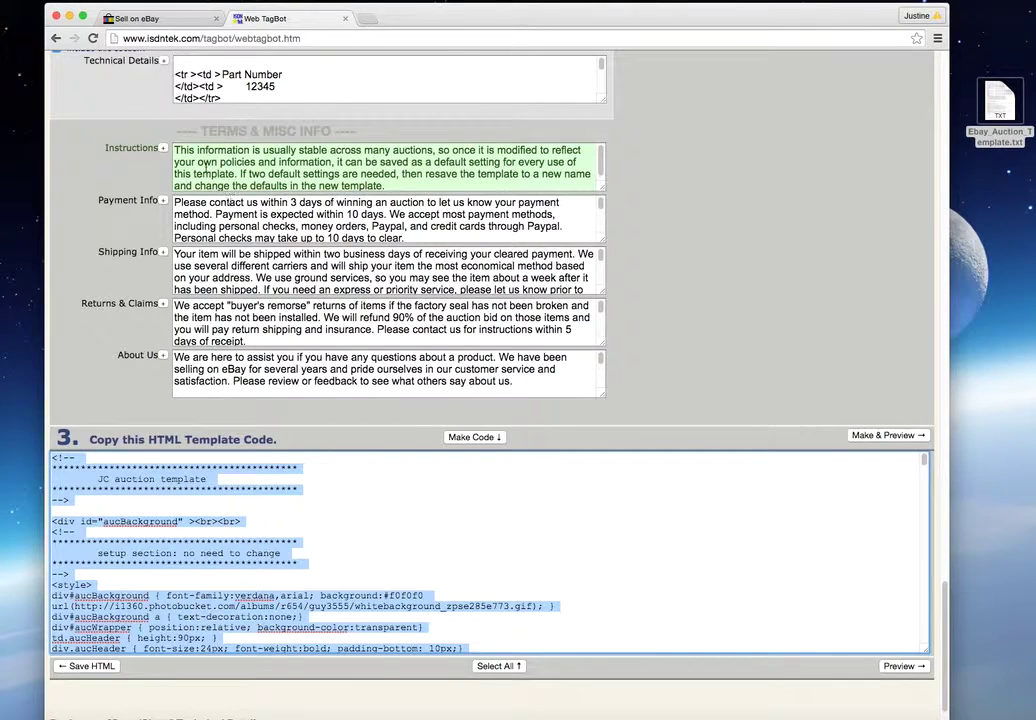
Step: Open the Sell on eBay form and put Details into the standard editor
left_click(173, 22)
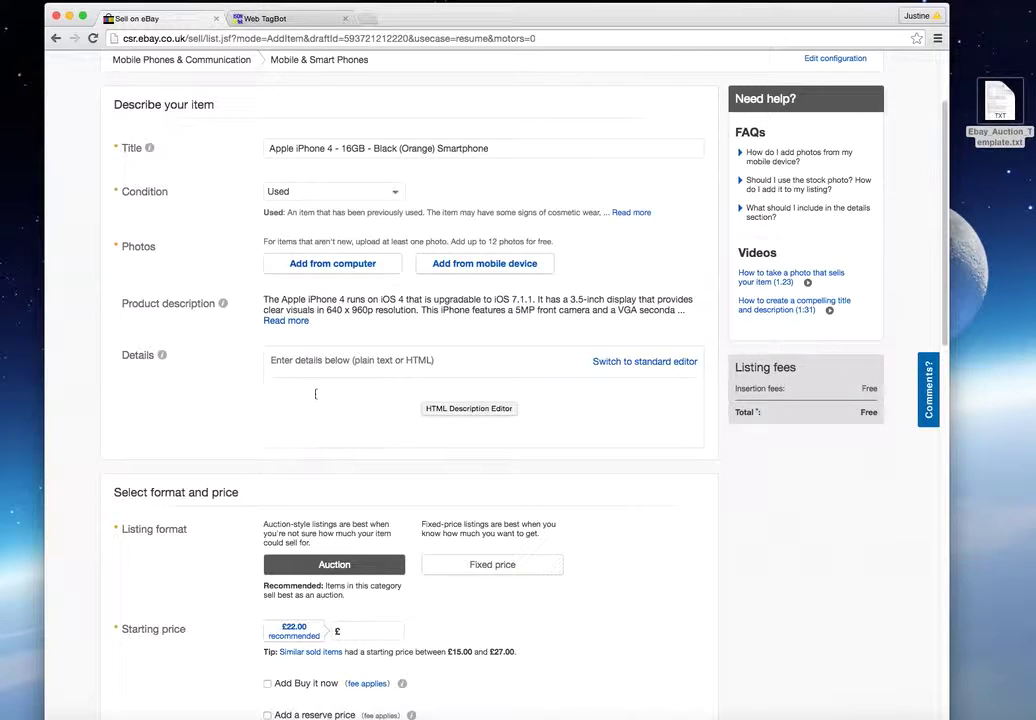
left_click(636, 363)
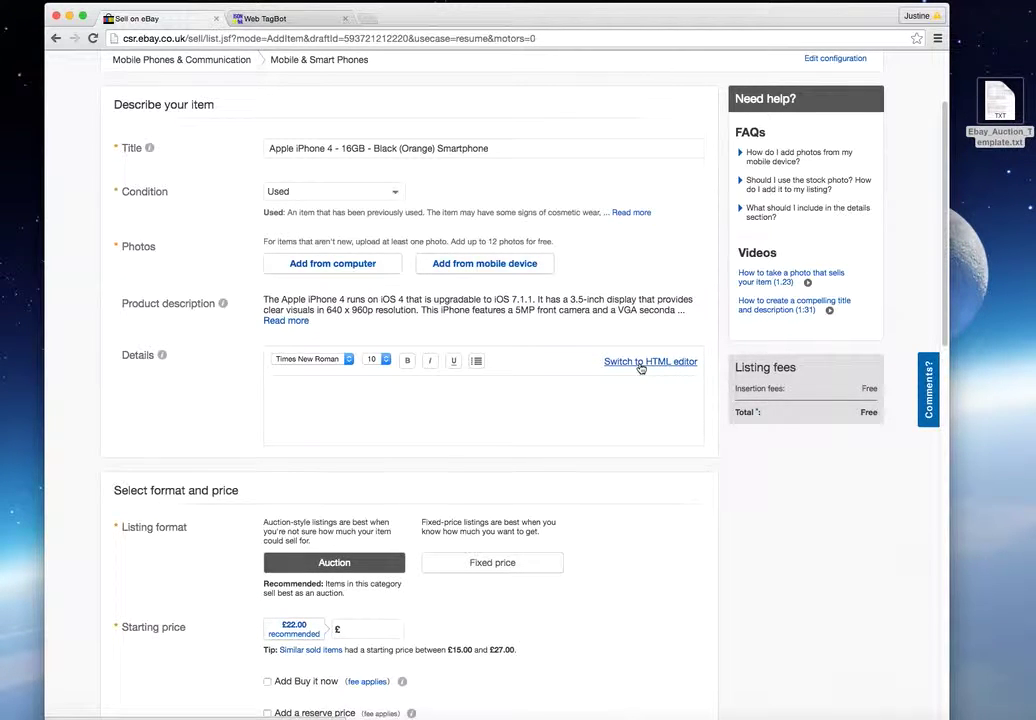
Step: Switch Details to the HTML editor and paste the generated template code
left_click(640, 363)
right_click(361, 403)
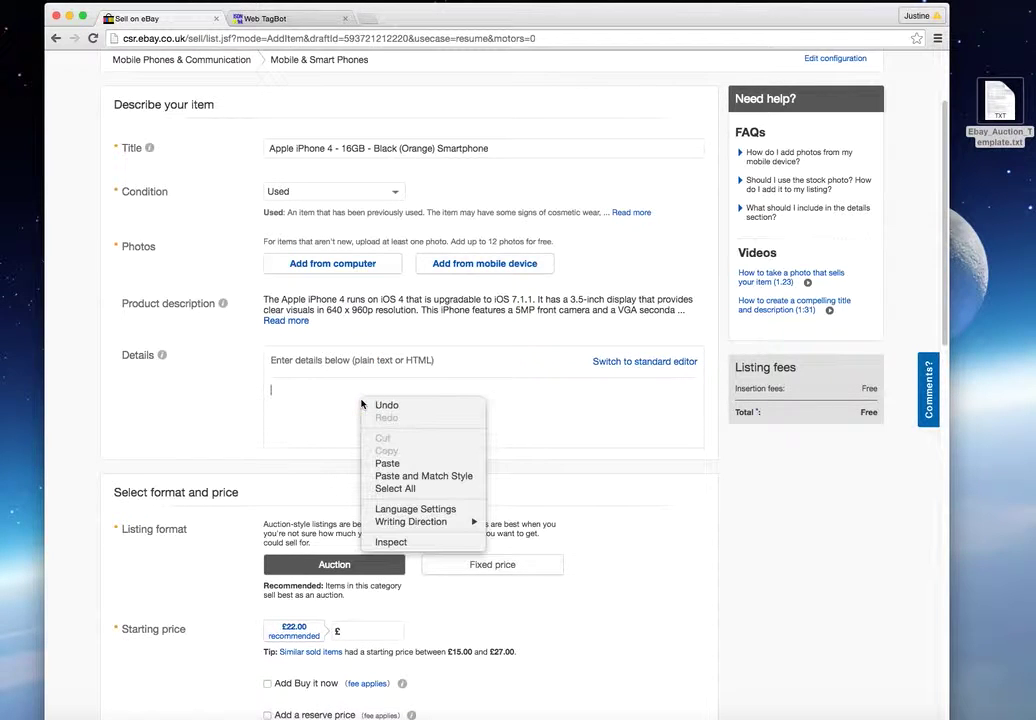
left_click(392, 465)
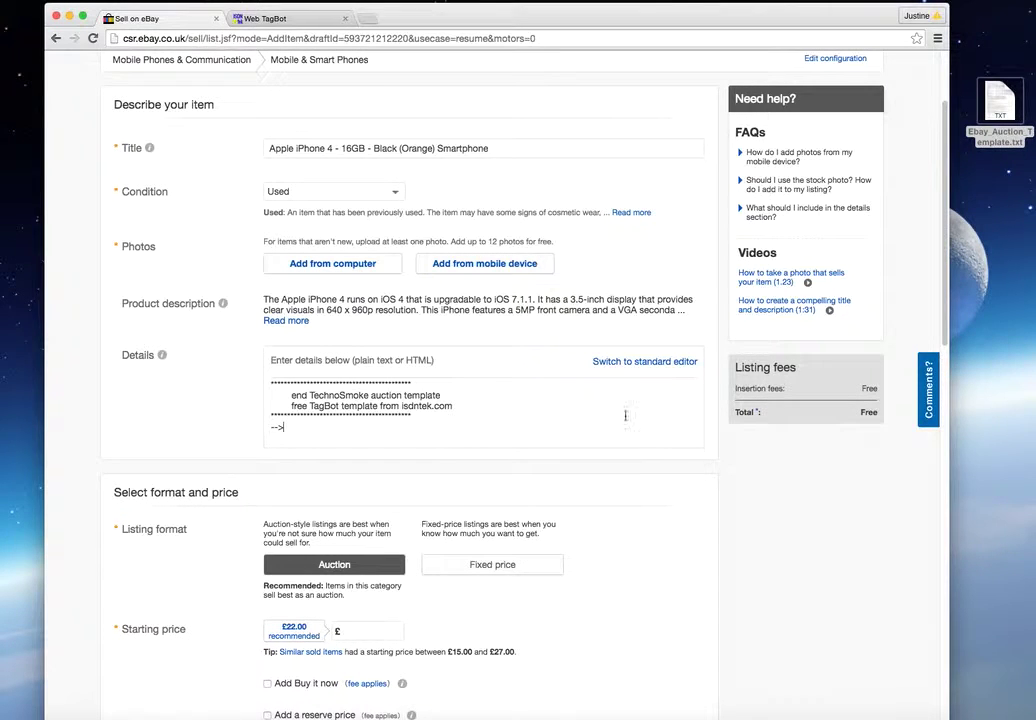
left_click(555, 416)
scroll(943, 349, "down", 5)
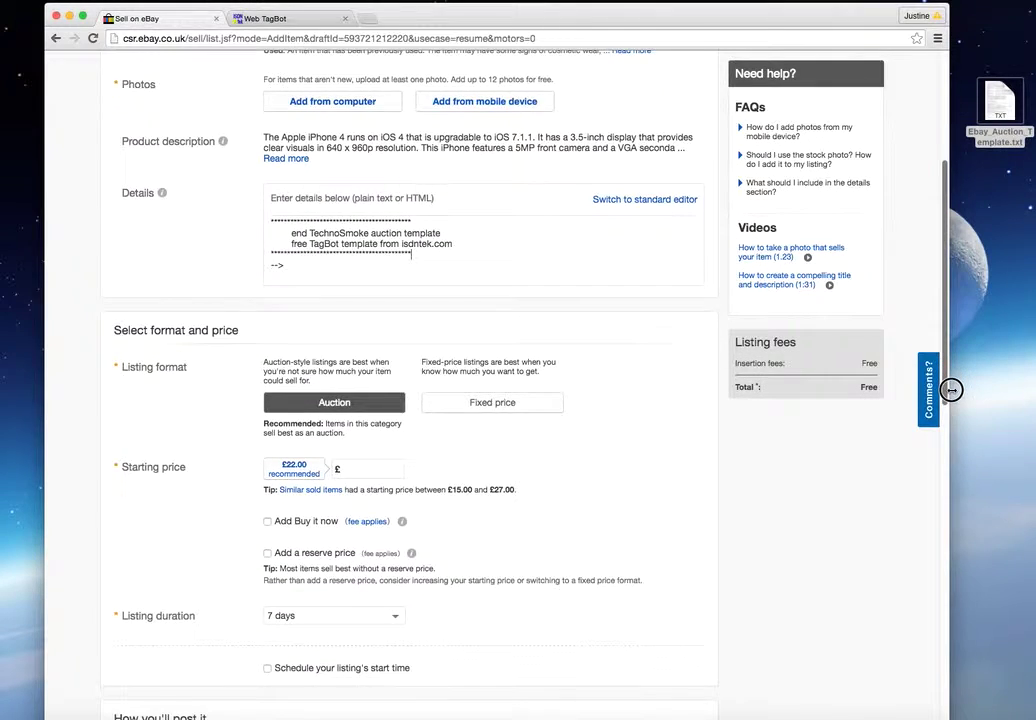
scroll(950, 395, "down", 2)
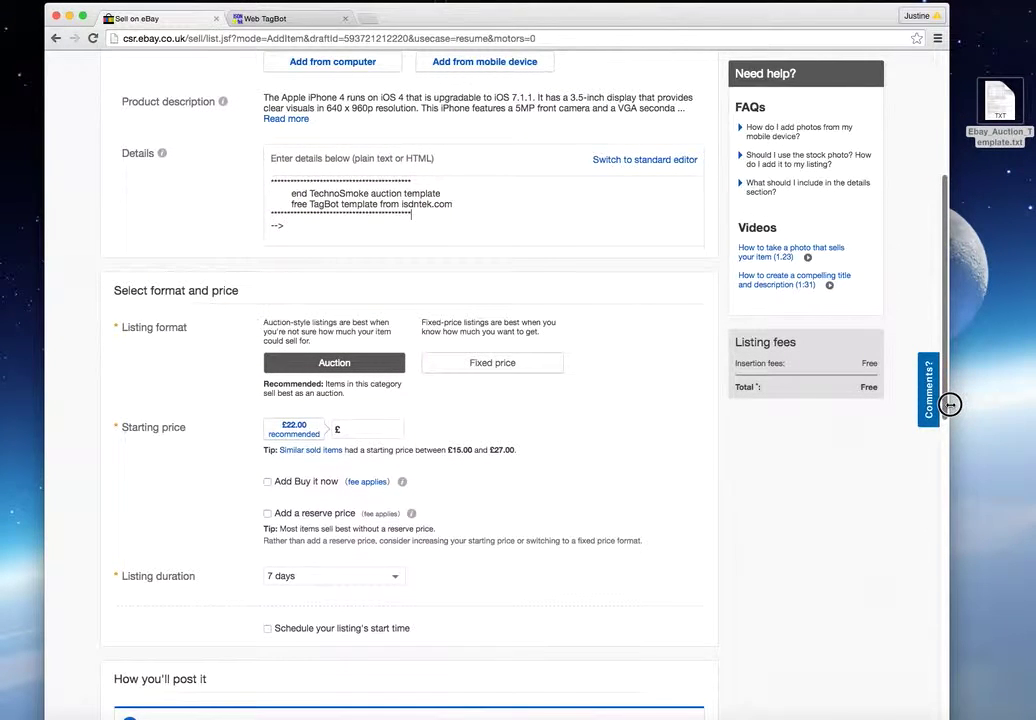
scroll(950, 403, "down", 10)
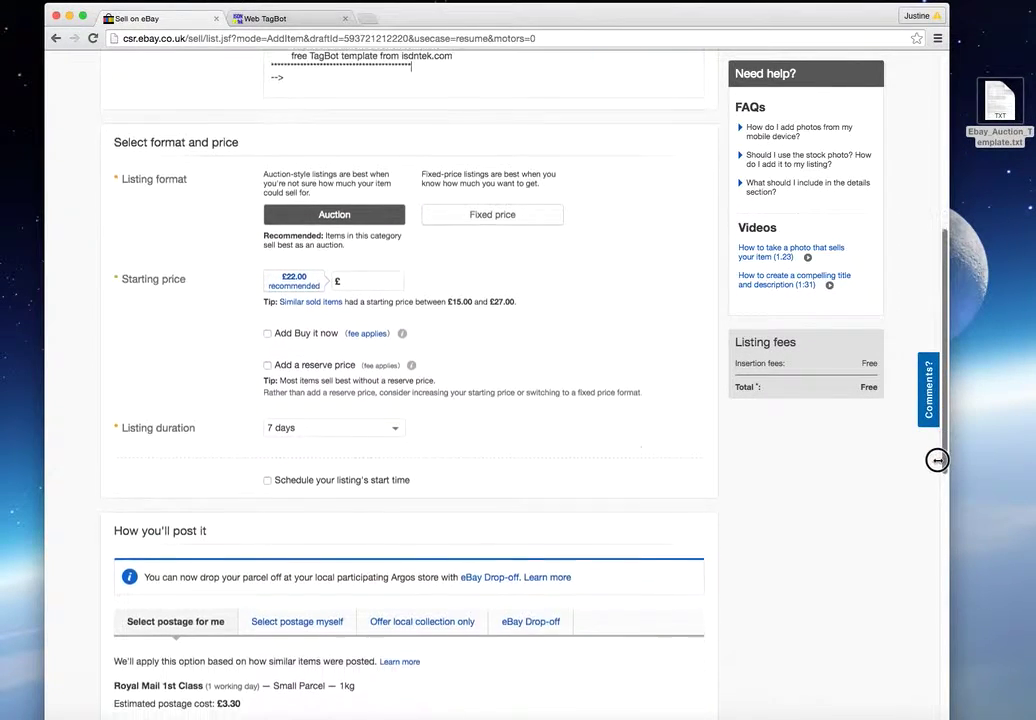
scroll(909, 552, "down", 11)
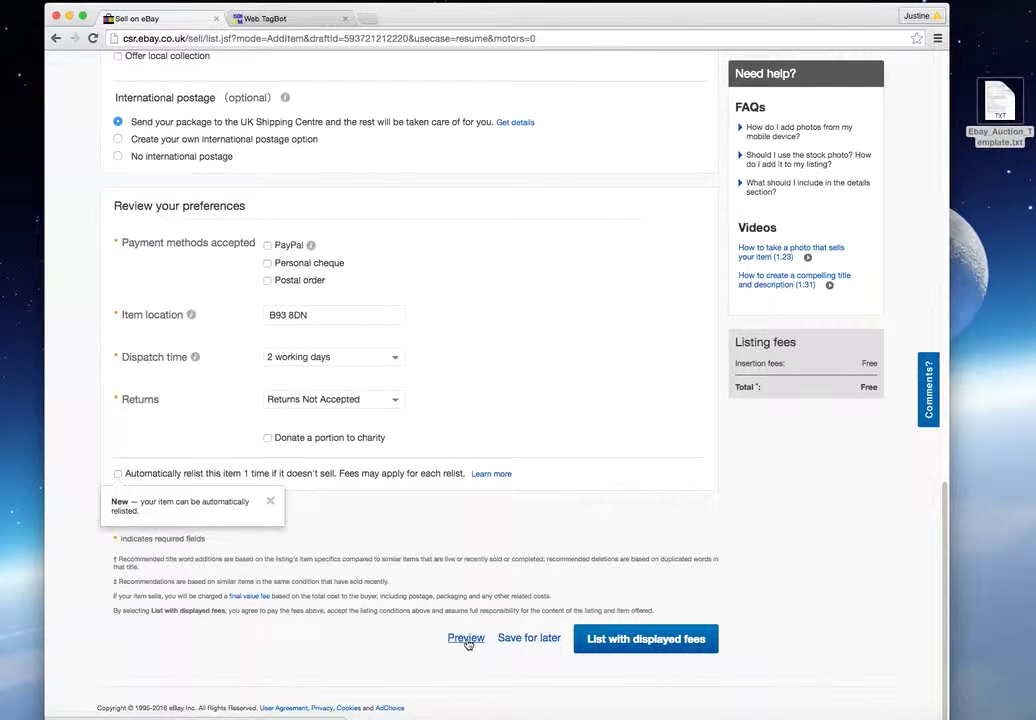
Step: Preview the iPhone 4 listing and scroll to check the template description
left_click(467, 639)
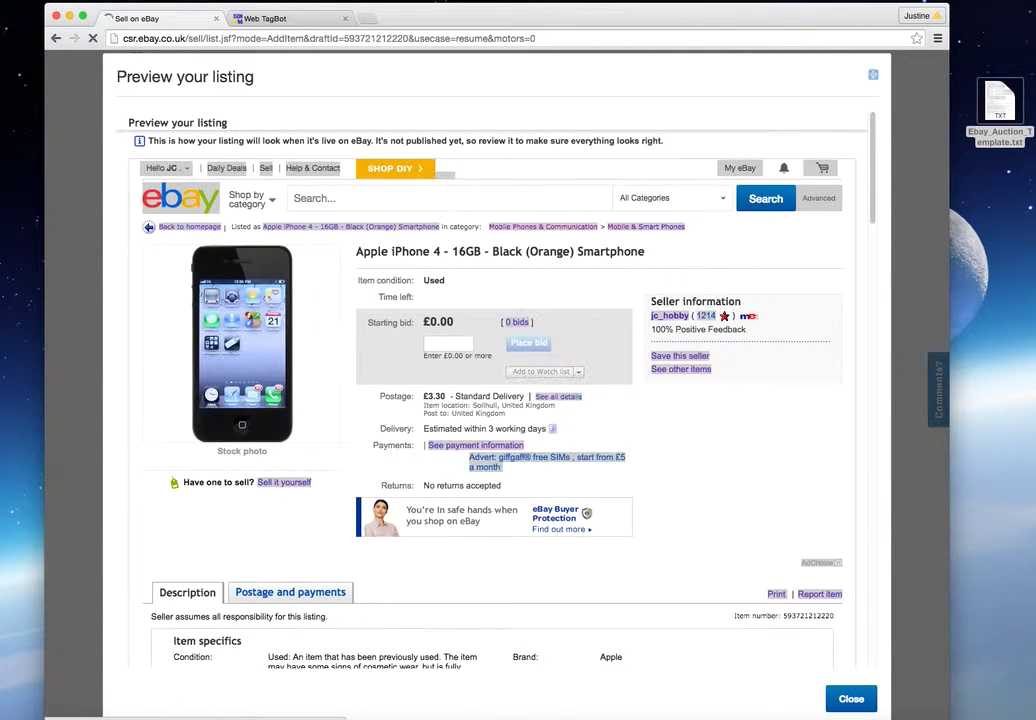
scroll(871, 150, "down", 1)
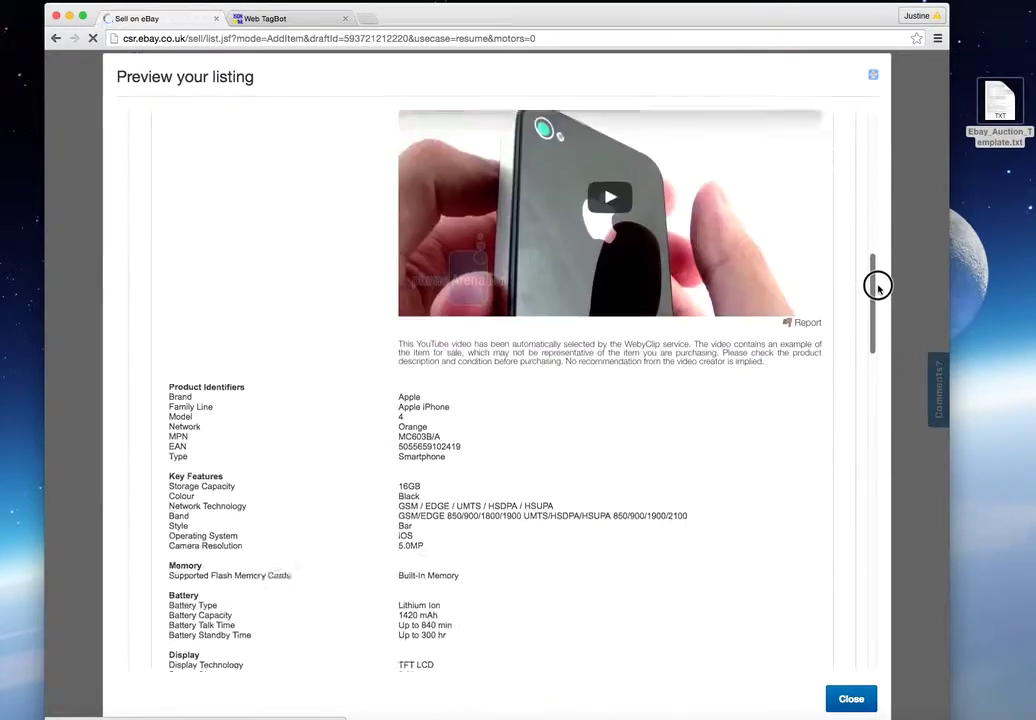